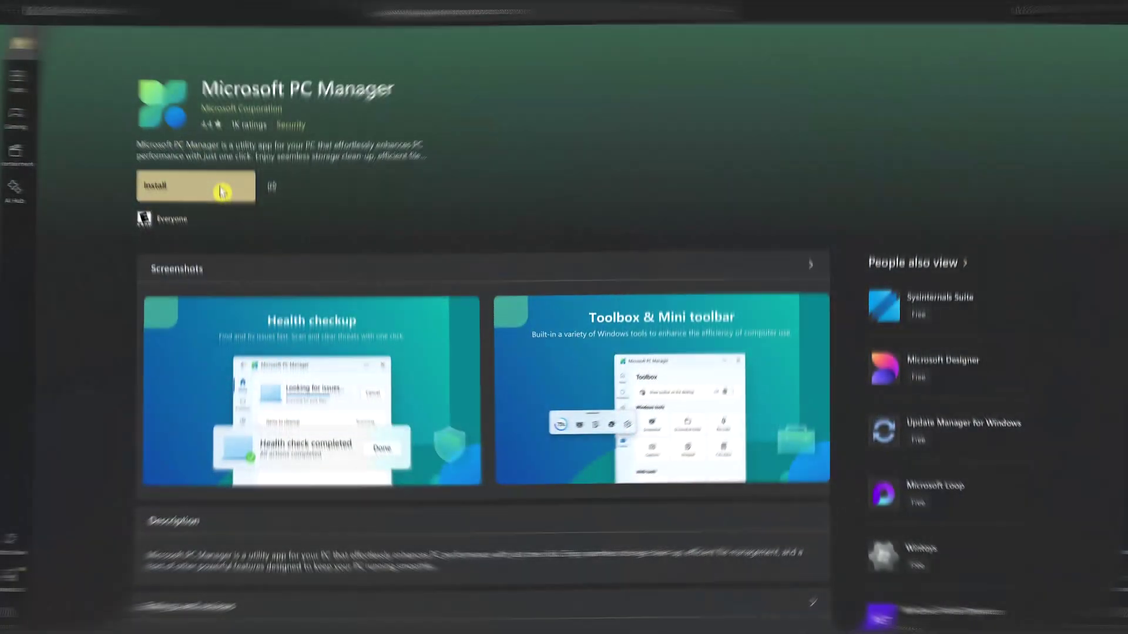
Install Microsoft PC Manager from its Microsoft Store page.
click(220, 189)
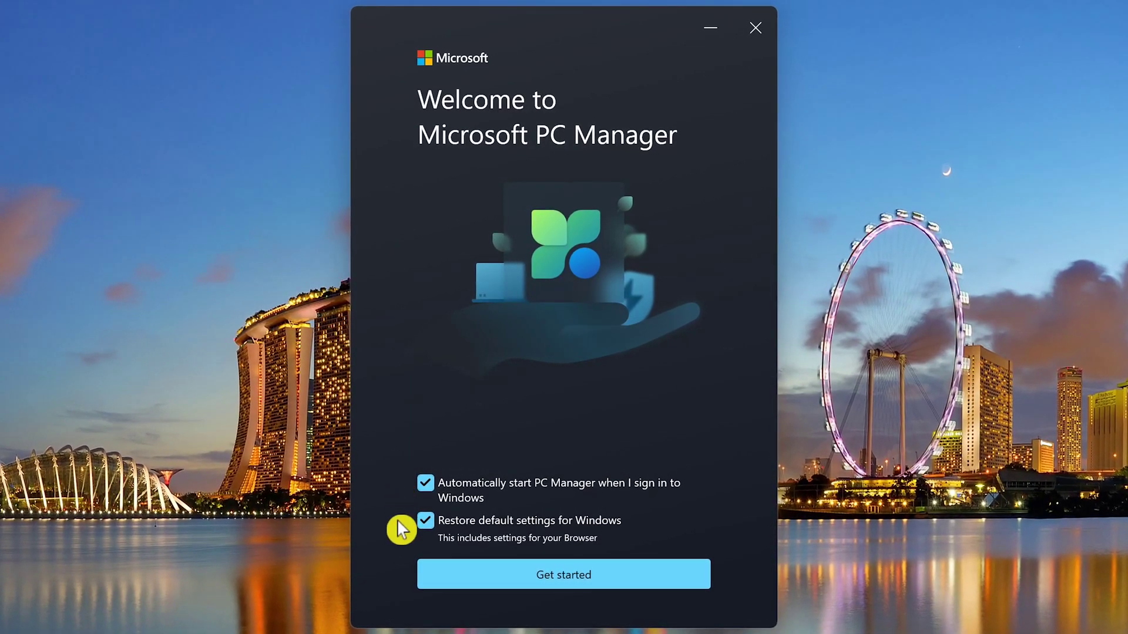
Uncheck auto-start at sign-in and restoring Windows default settings, then finish the welcome setup.
click(433, 495)
click(436, 524)
click(561, 578)
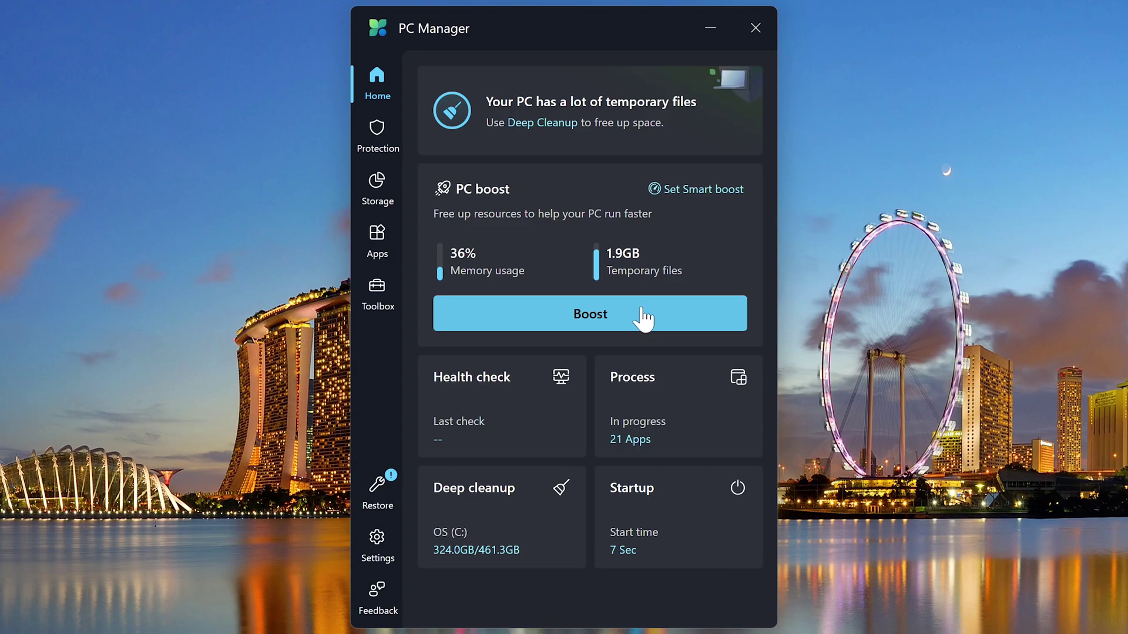
Run PC boost from the Home dashboard to free memory and clear temporary files.
click(643, 318)
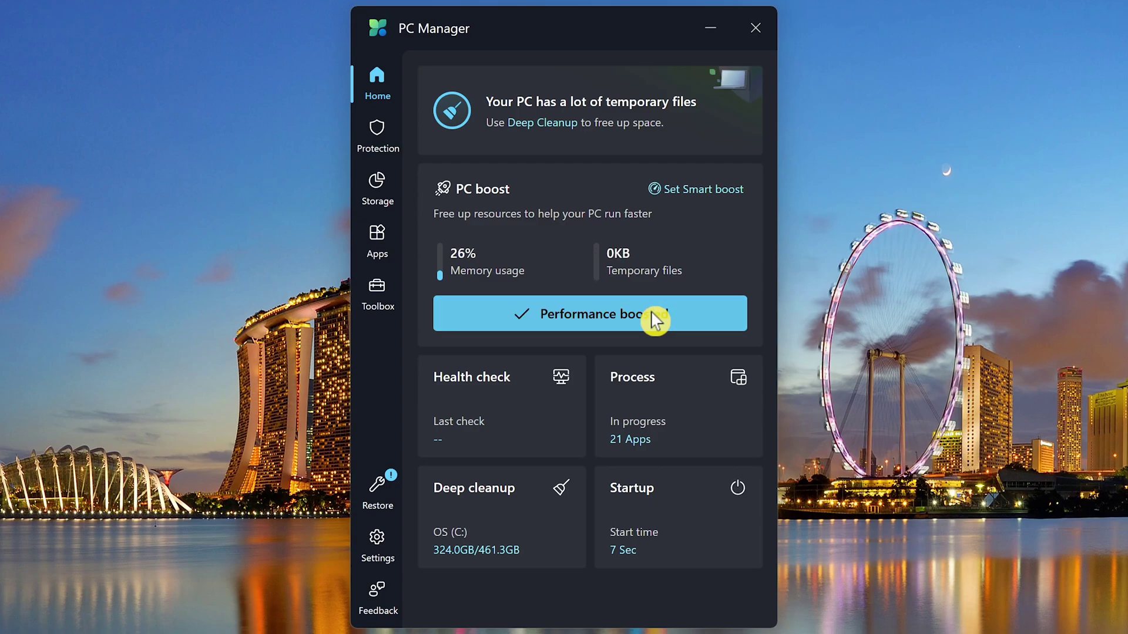
Run a health check without Reset Edge defaults and Auto-start, apply the cleanup, and finish.
click(514, 419)
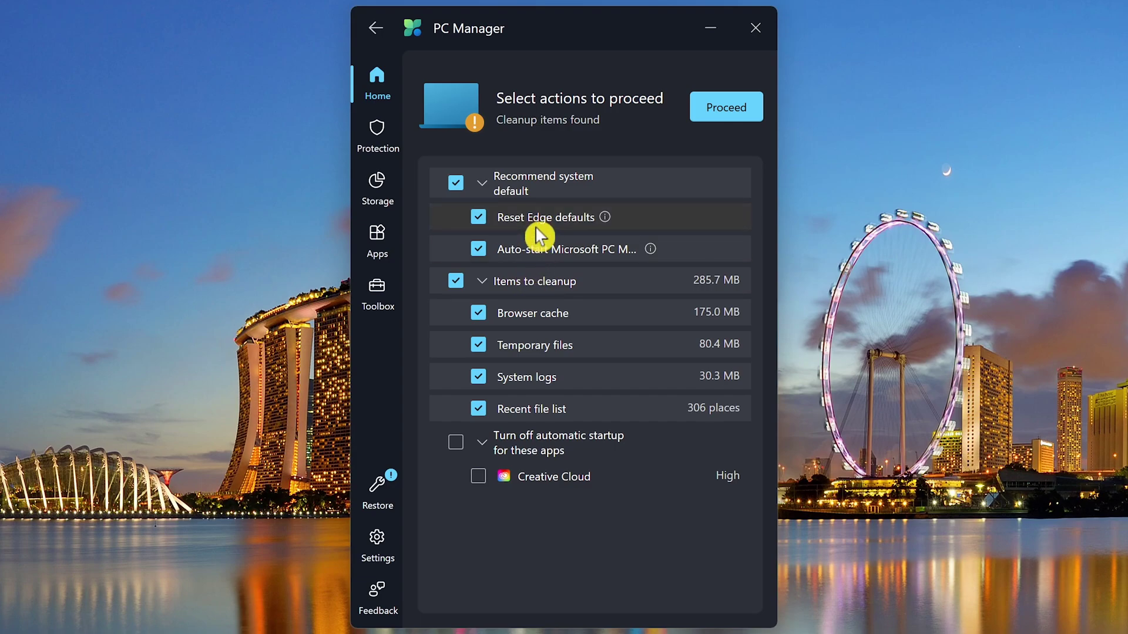
click(485, 218)
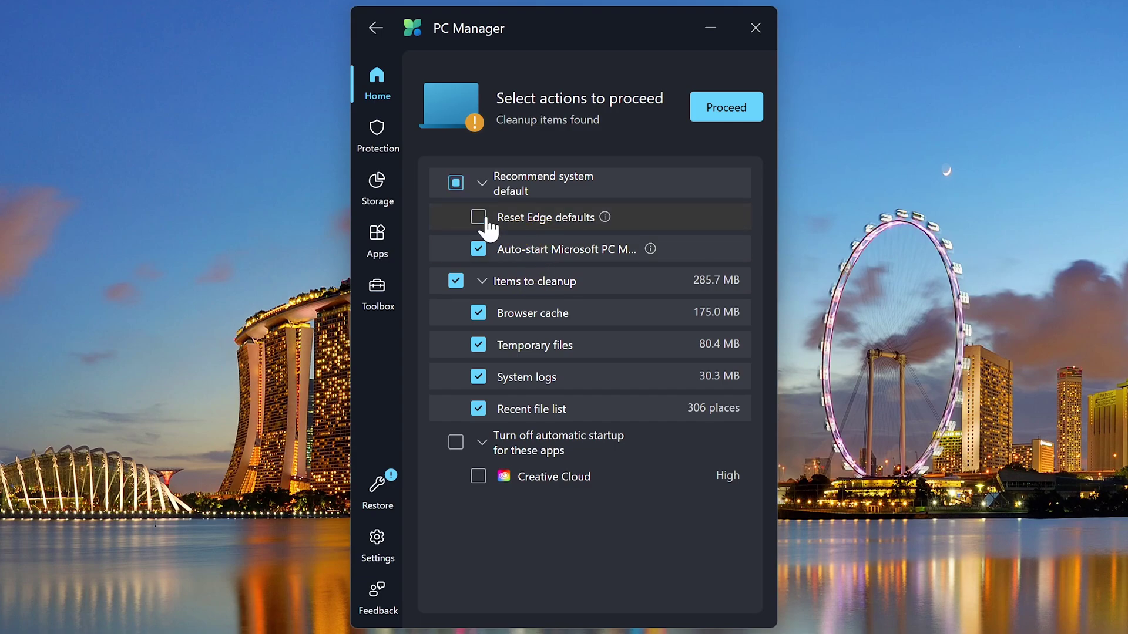
click(482, 253)
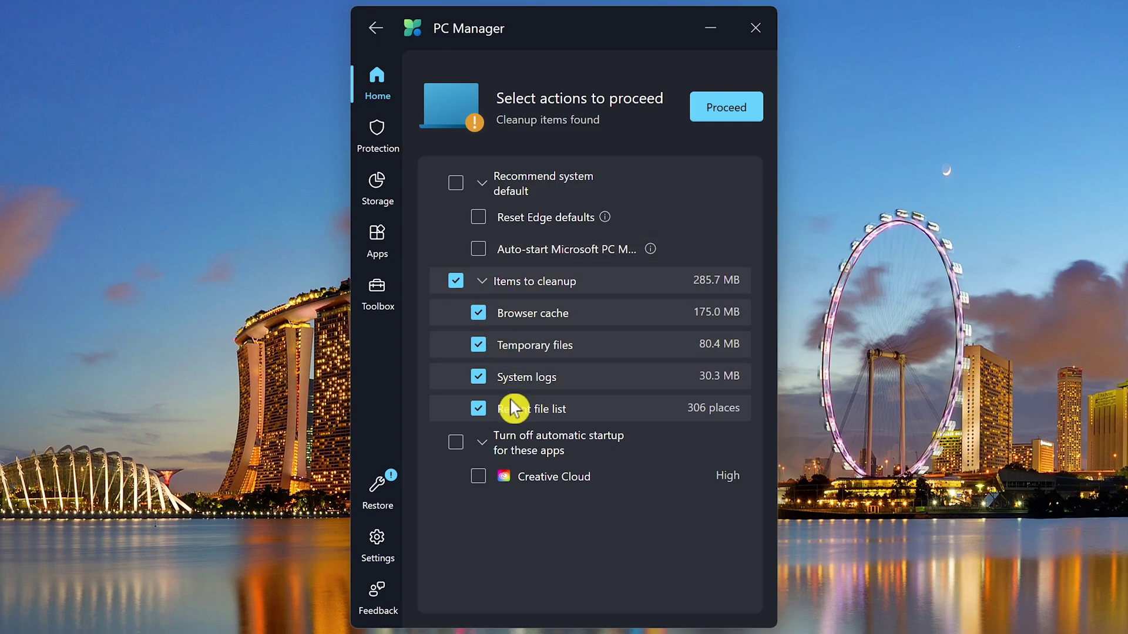
click(708, 113)
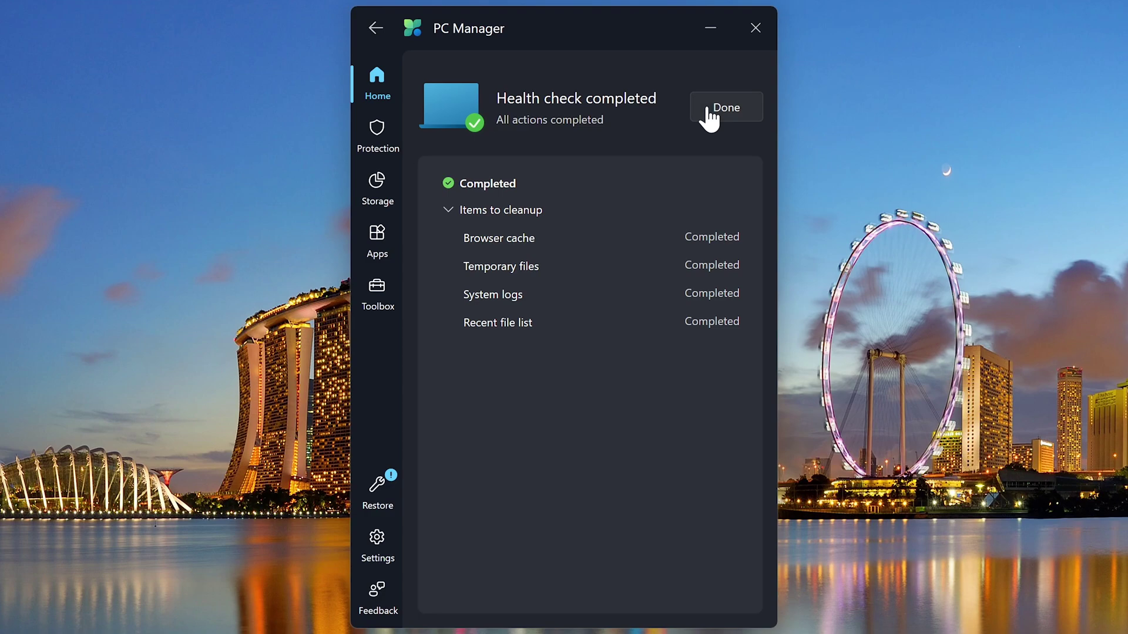
click(709, 111)
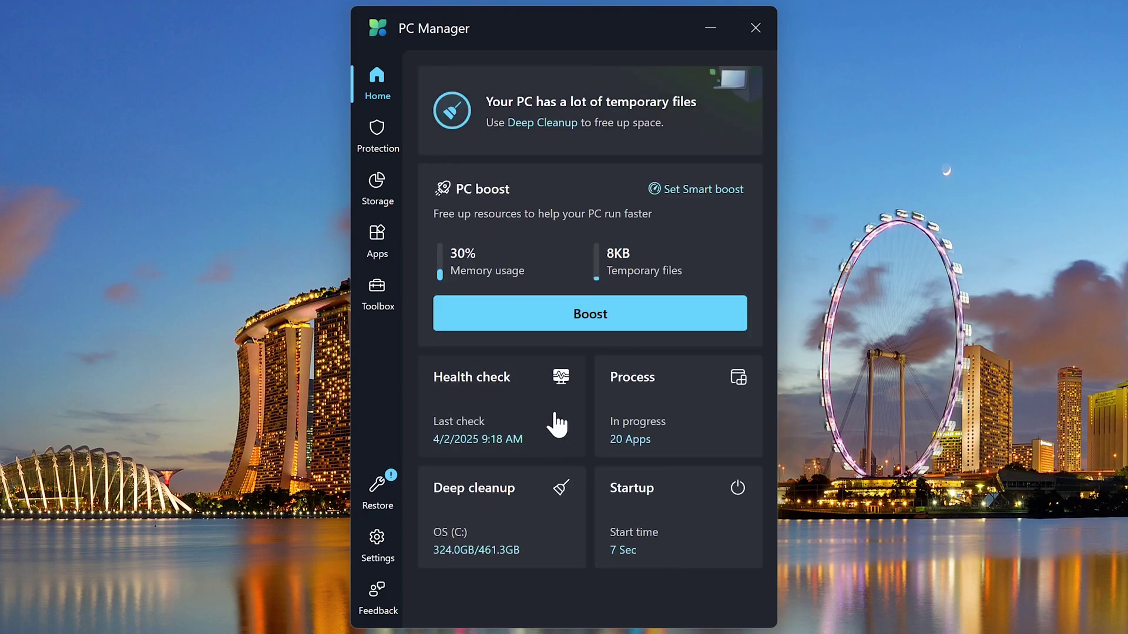
End the Xbox App and Microsoft Phone Link processes, confirming each.
click(693, 425)
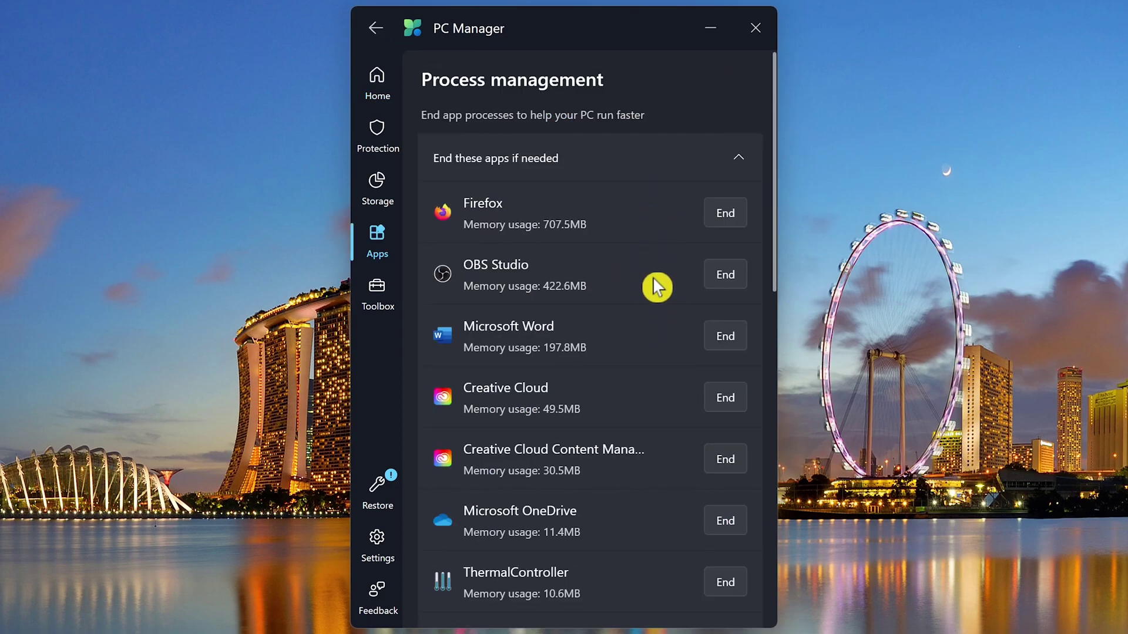
scroll(656, 300, down, 3)
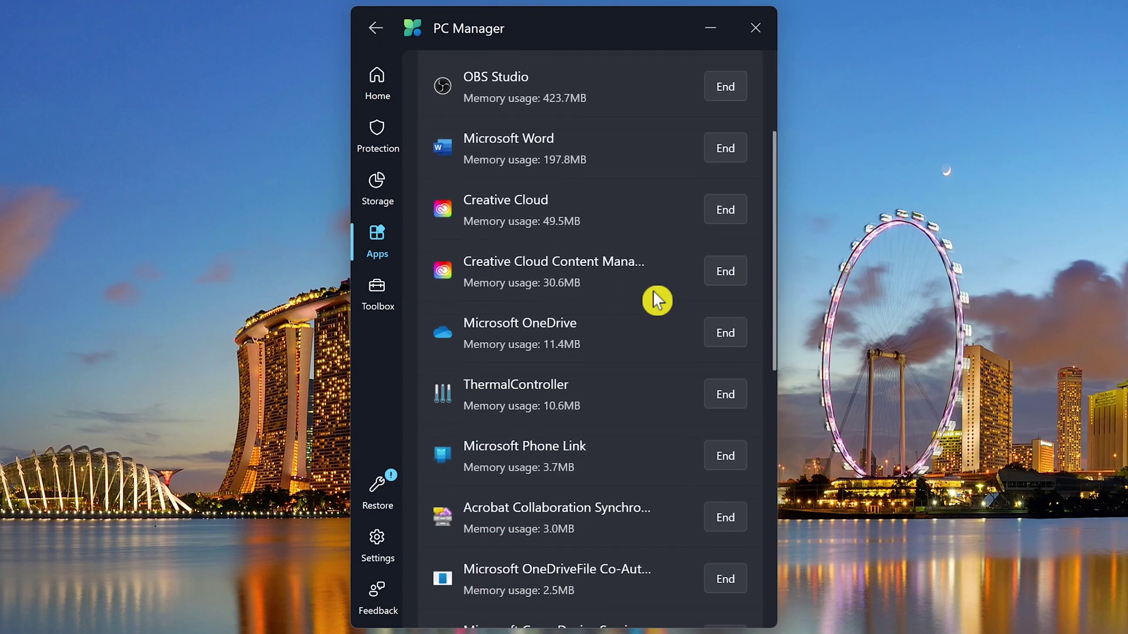
scroll(656, 300, down, 10)
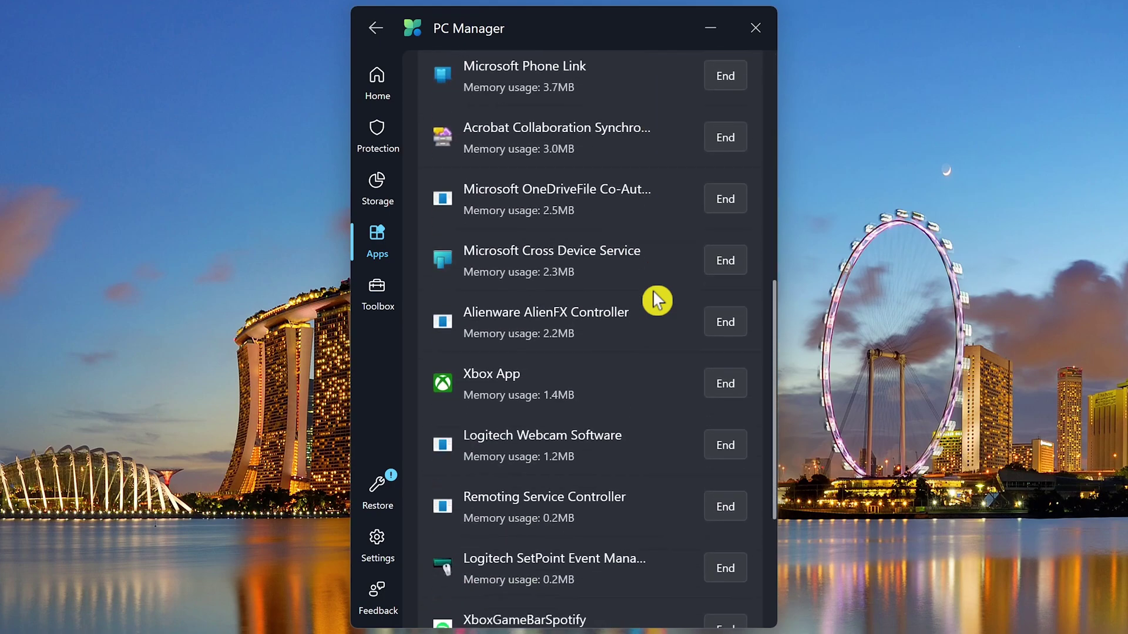
scroll(656, 300, up, 2)
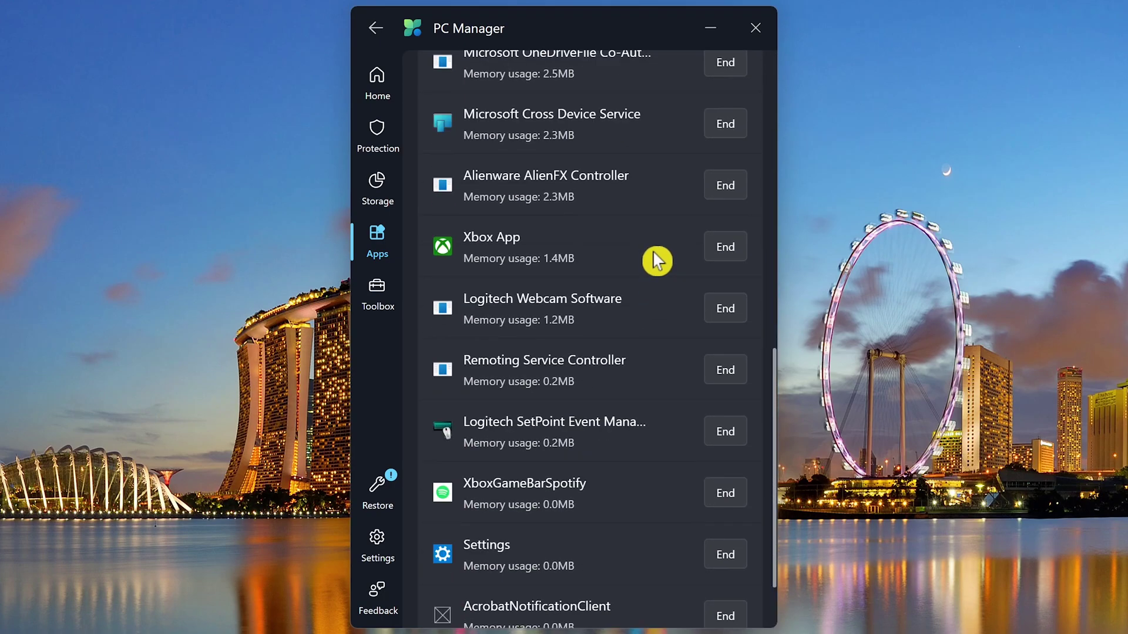
click(725, 247)
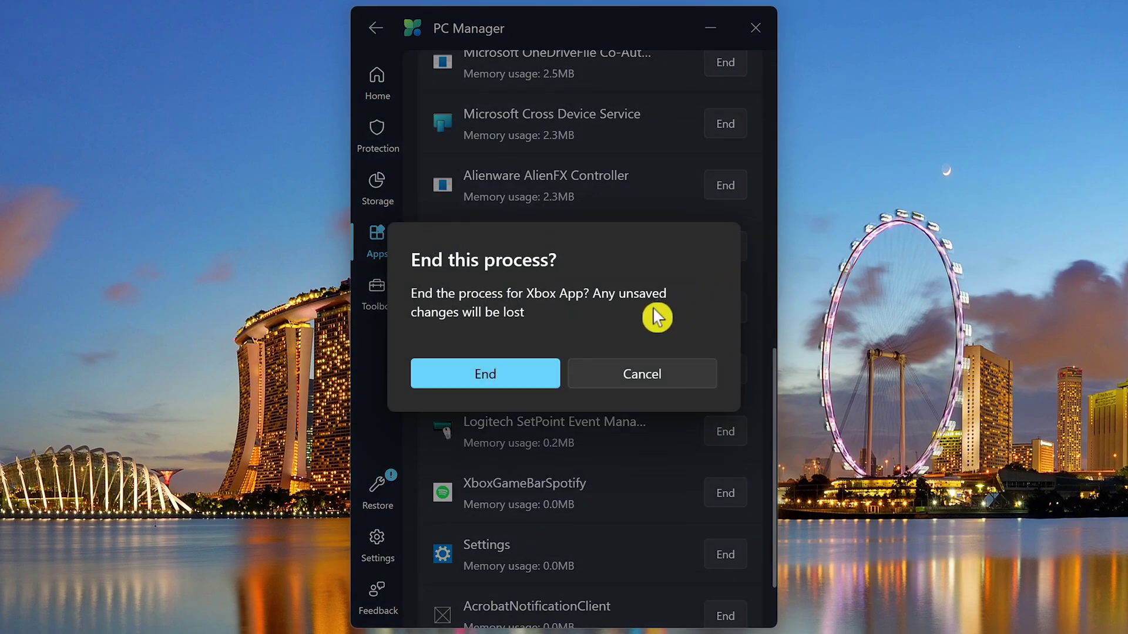
click(498, 374)
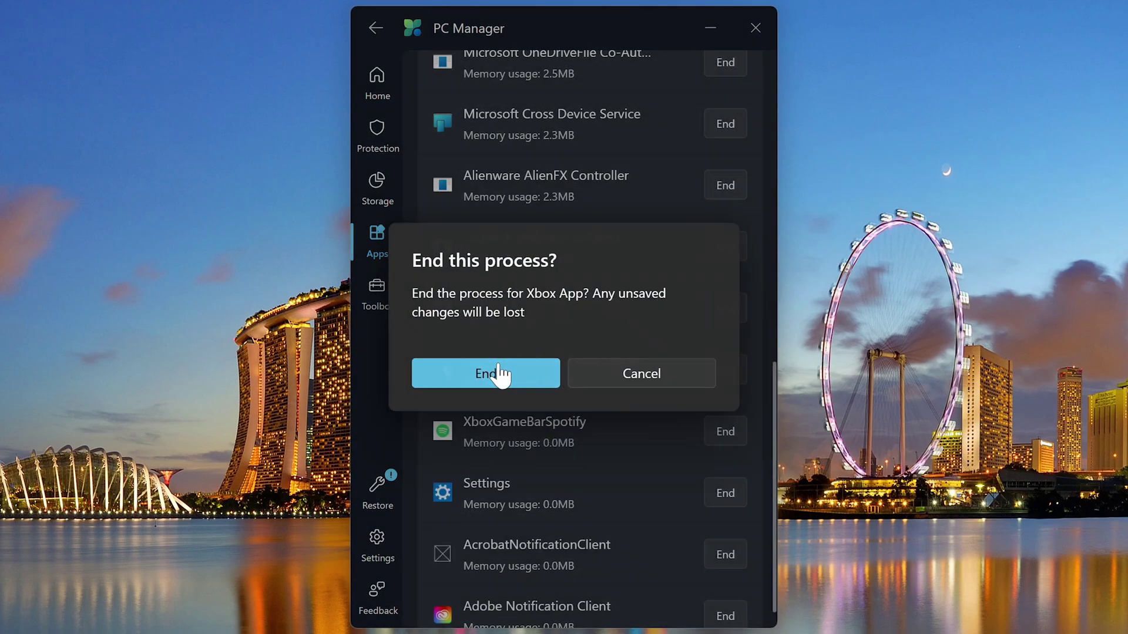
scroll(514, 375, up, 4)
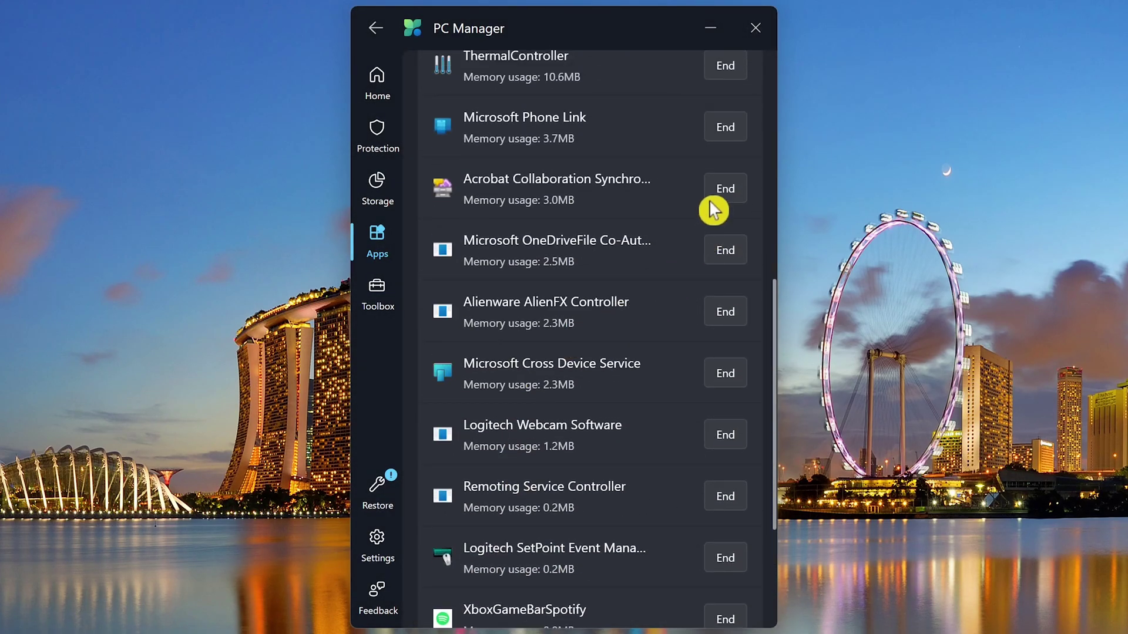
click(719, 138)
click(487, 381)
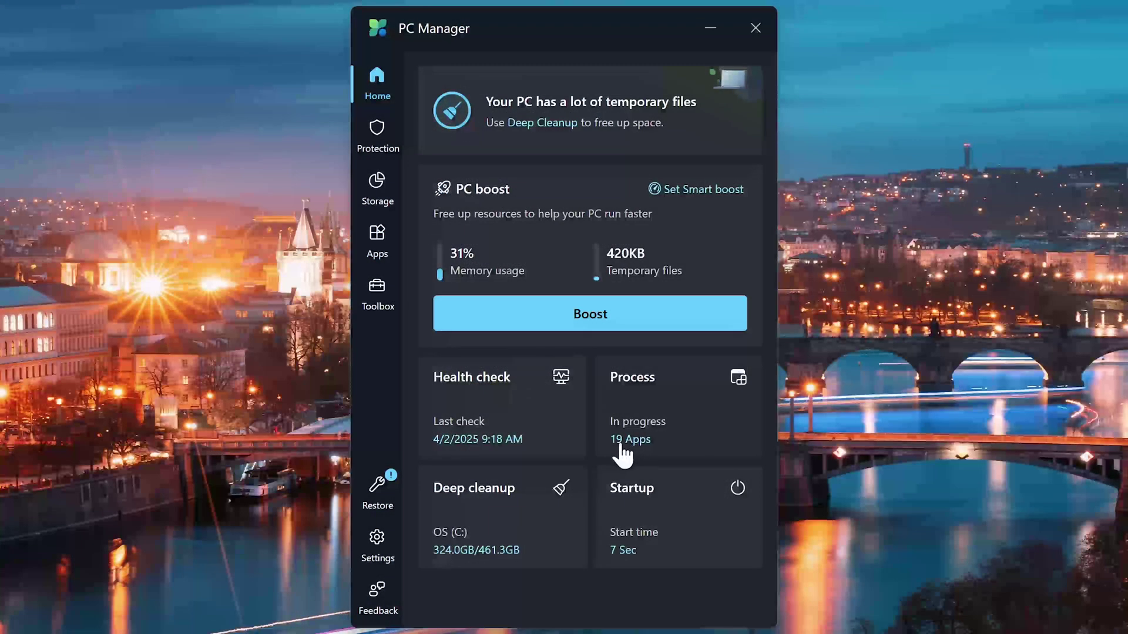
Deep-scan drive C, expand Application and System items, and select Brave Cache.
click(561, 532)
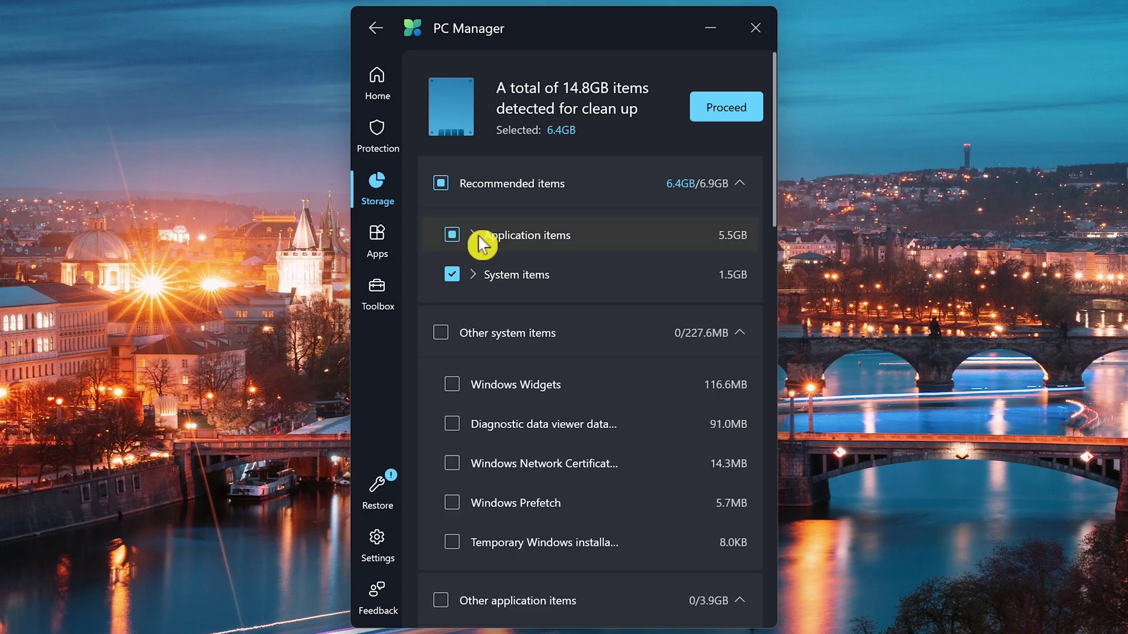
click(480, 238)
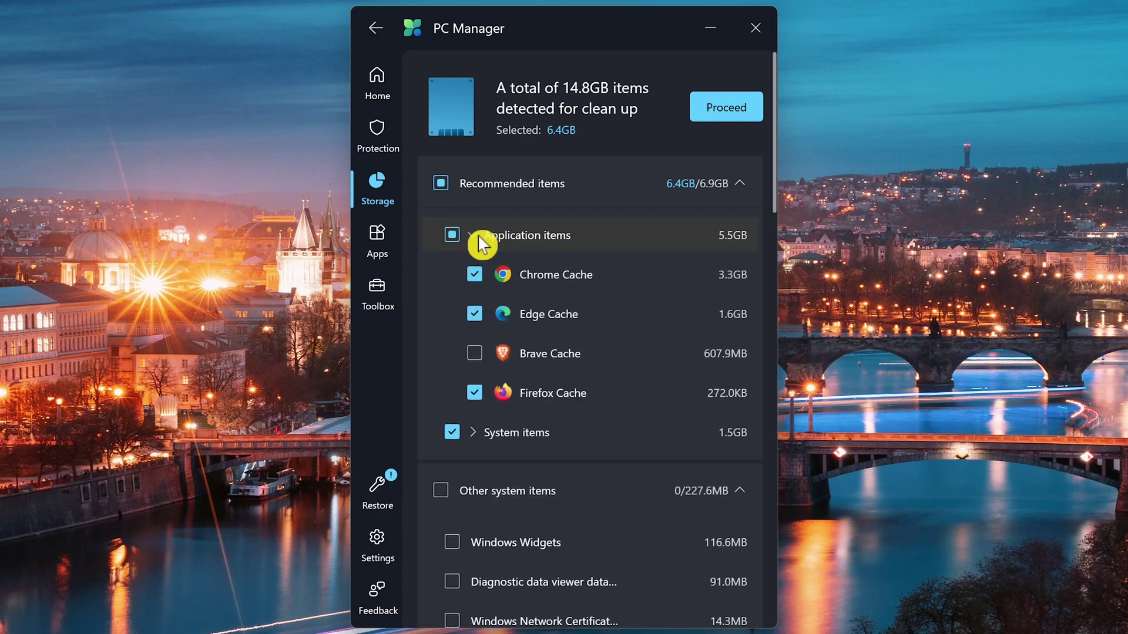
click(482, 434)
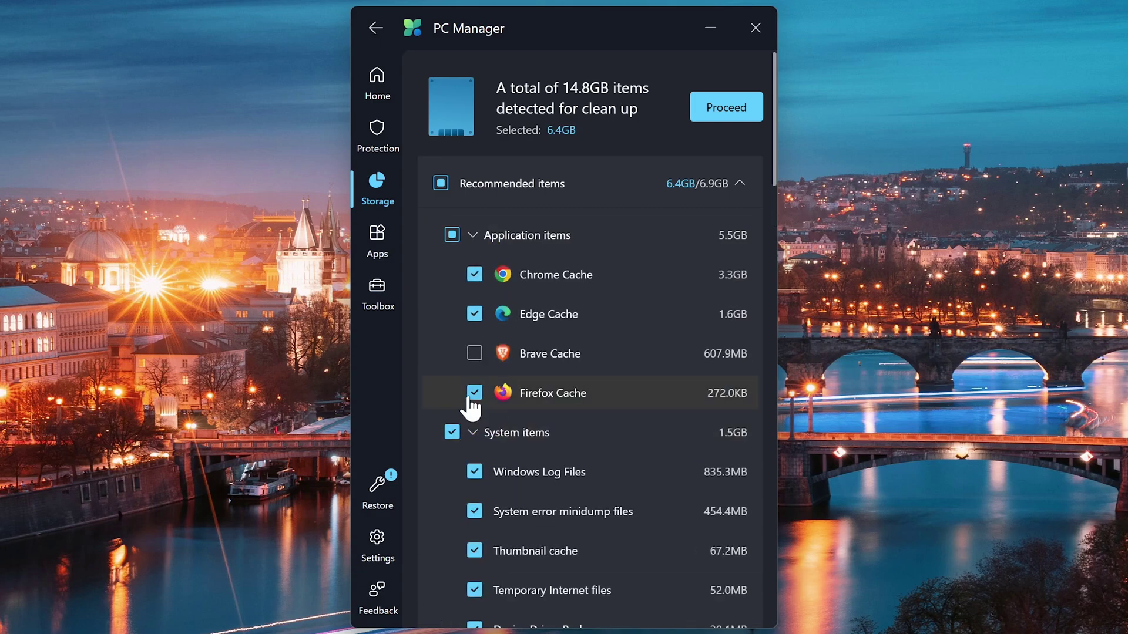
click(474, 354)
Add Steam, Spotify, PowerToys and Teams to the cleanup, reaching 9.3GB of 14.8GB selected.
scroll(487, 370, down, 5)
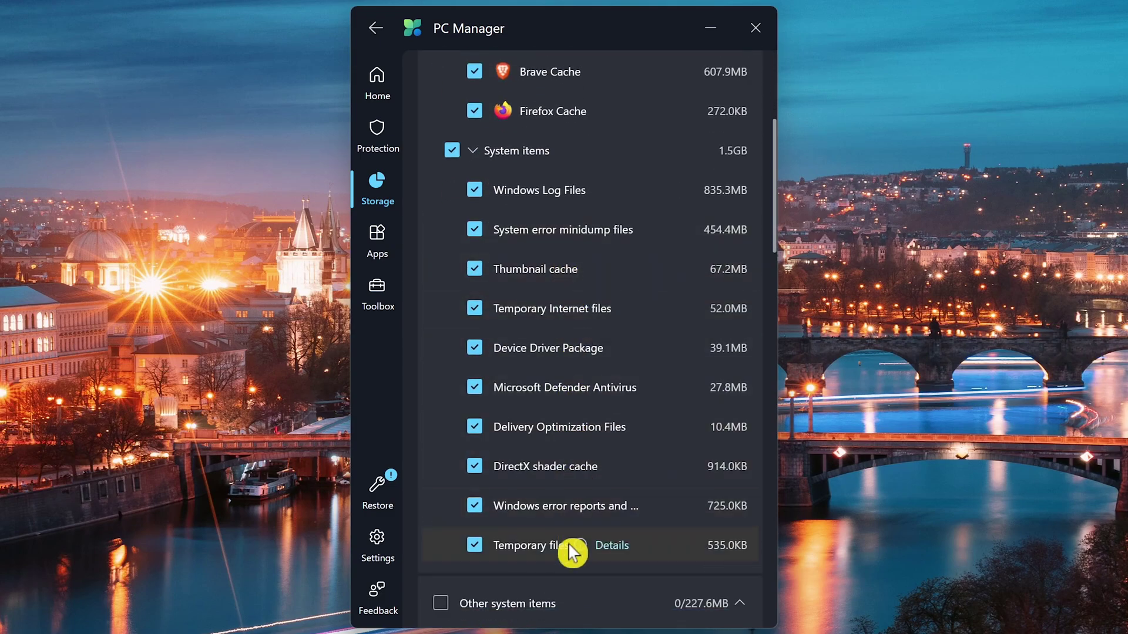
scroll(610, 520, down, 1)
scroll(611, 516, down, 8)
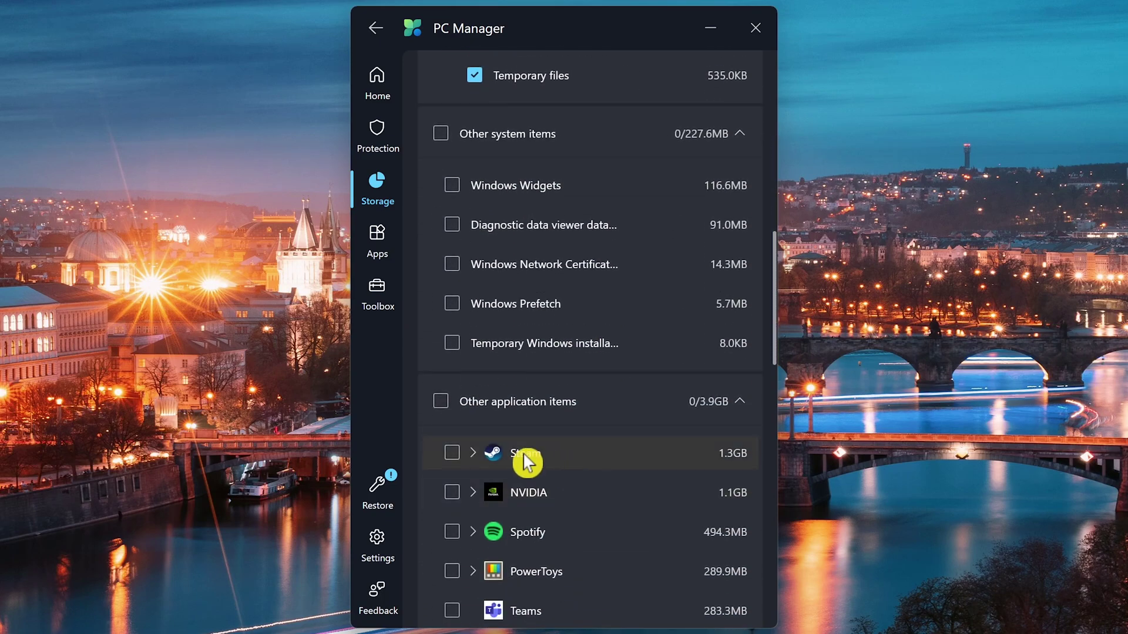
click(451, 452)
scroll(549, 488, down, 7)
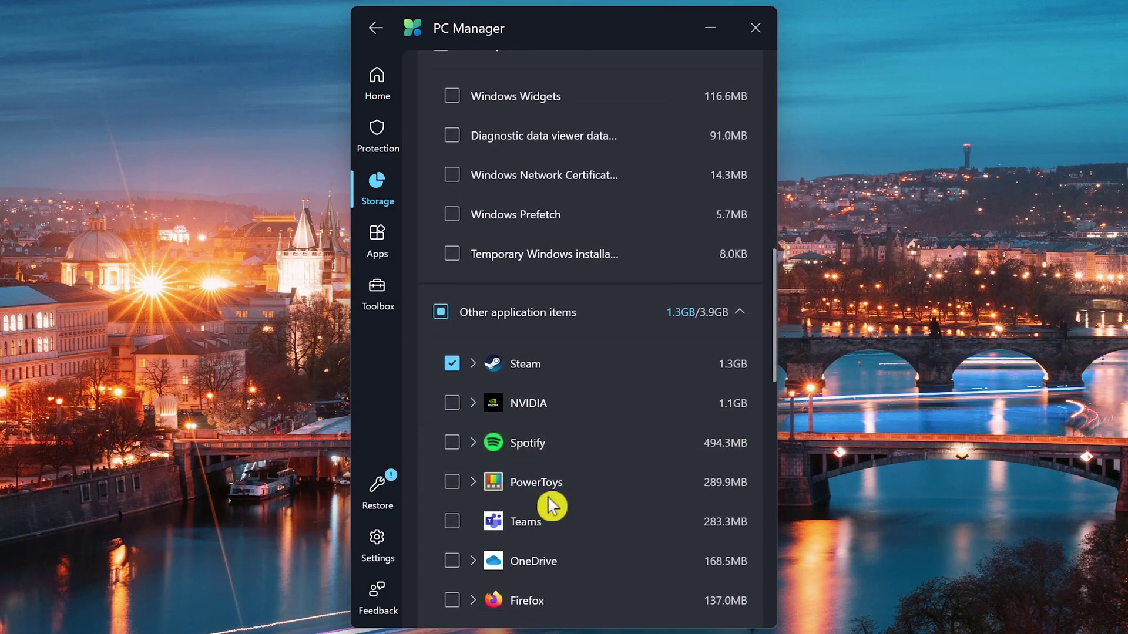
click(452, 156)
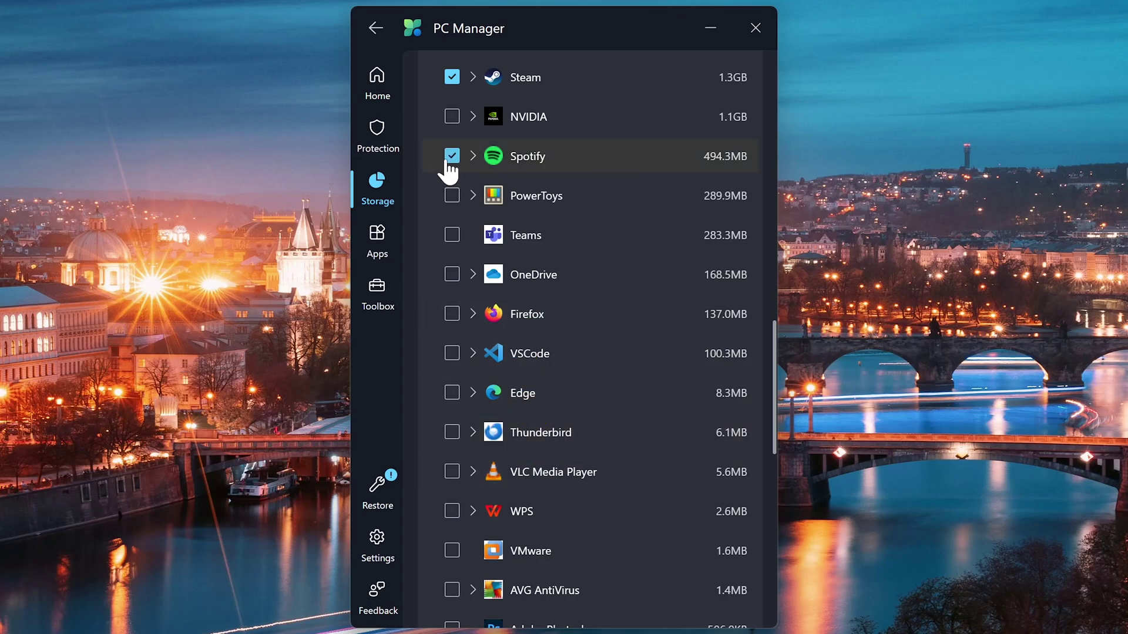
click(451, 196)
click(459, 236)
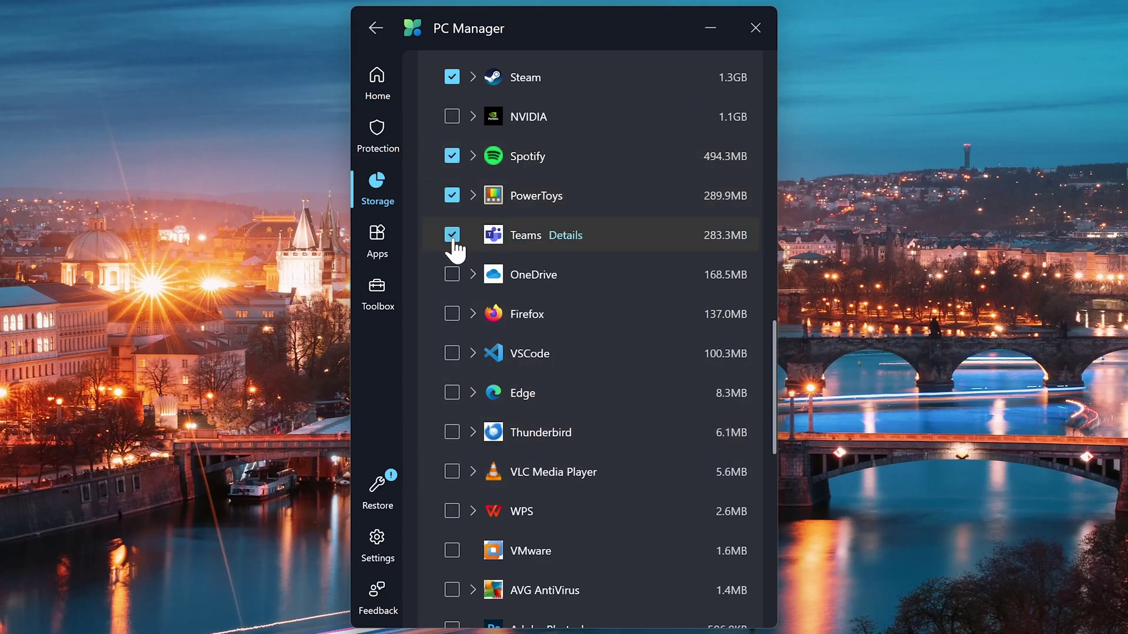
scroll(462, 253, down, 12)
scroll(462, 259, down, 1)
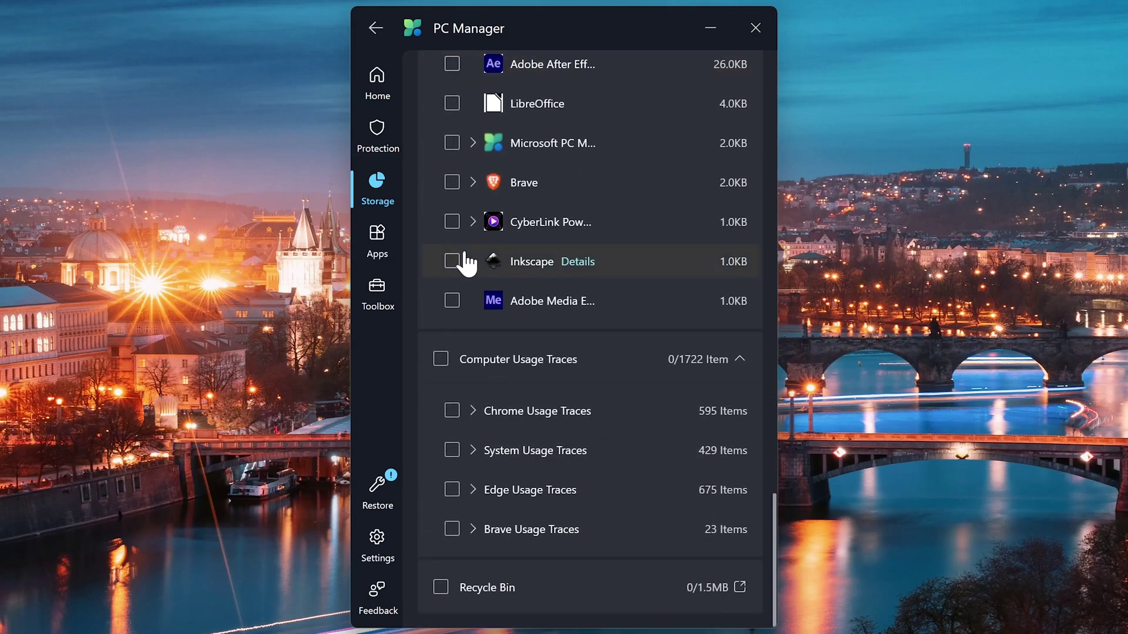
scroll(468, 259, up, 20)
scroll(479, 261, up, 6)
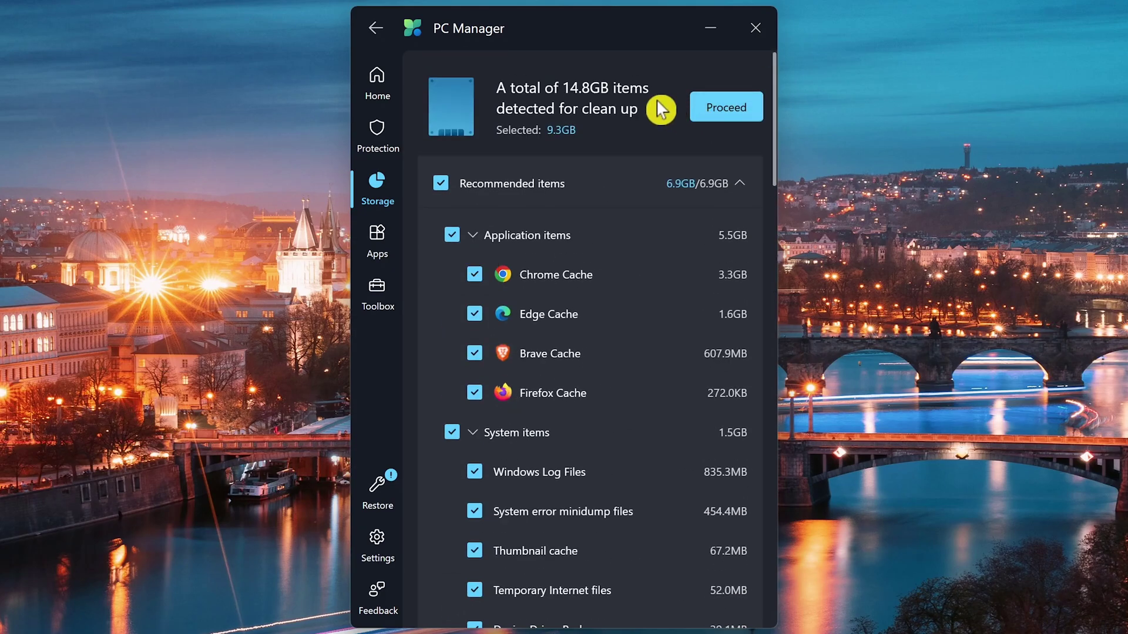
Start cleaning the selected items, cancel after 4.8 GB is freed, and return Home.
click(707, 112)
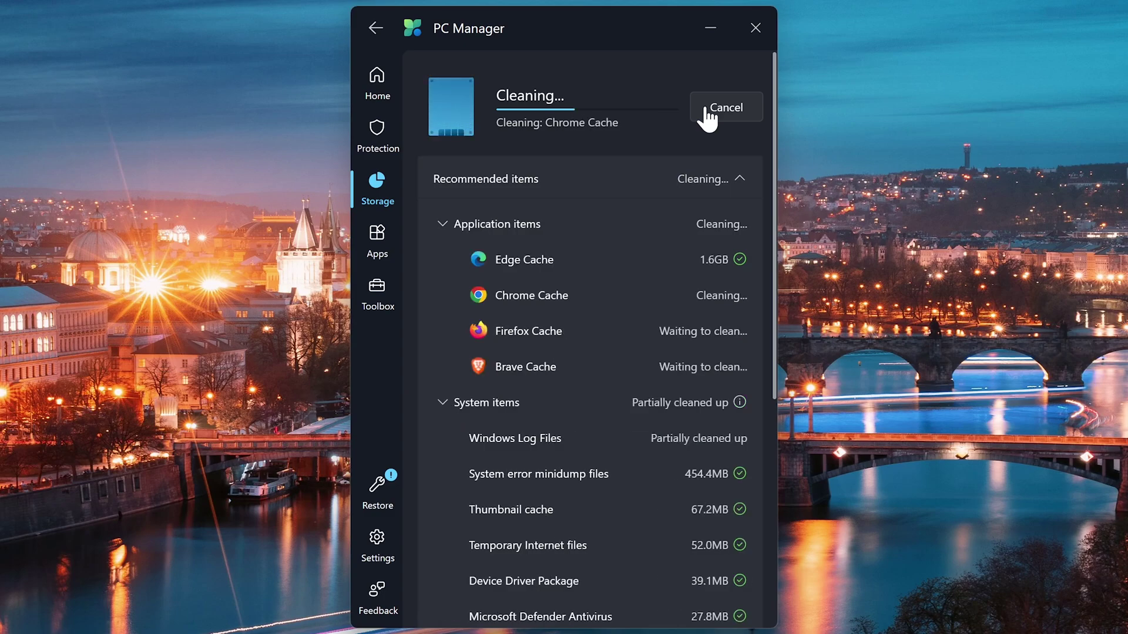
click(707, 114)
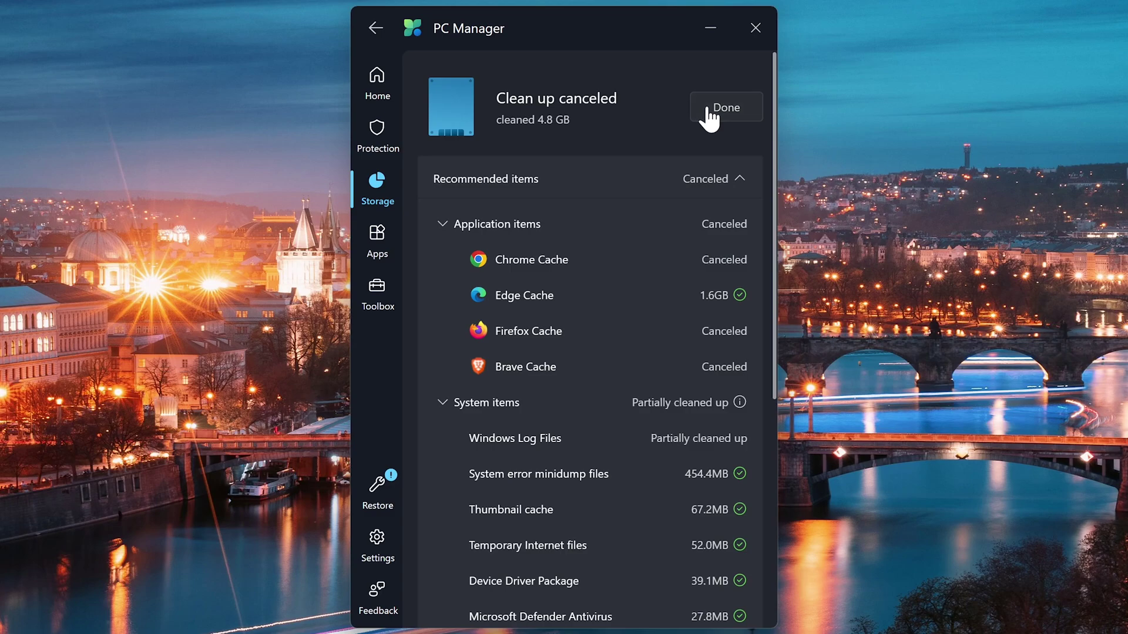
click(709, 116)
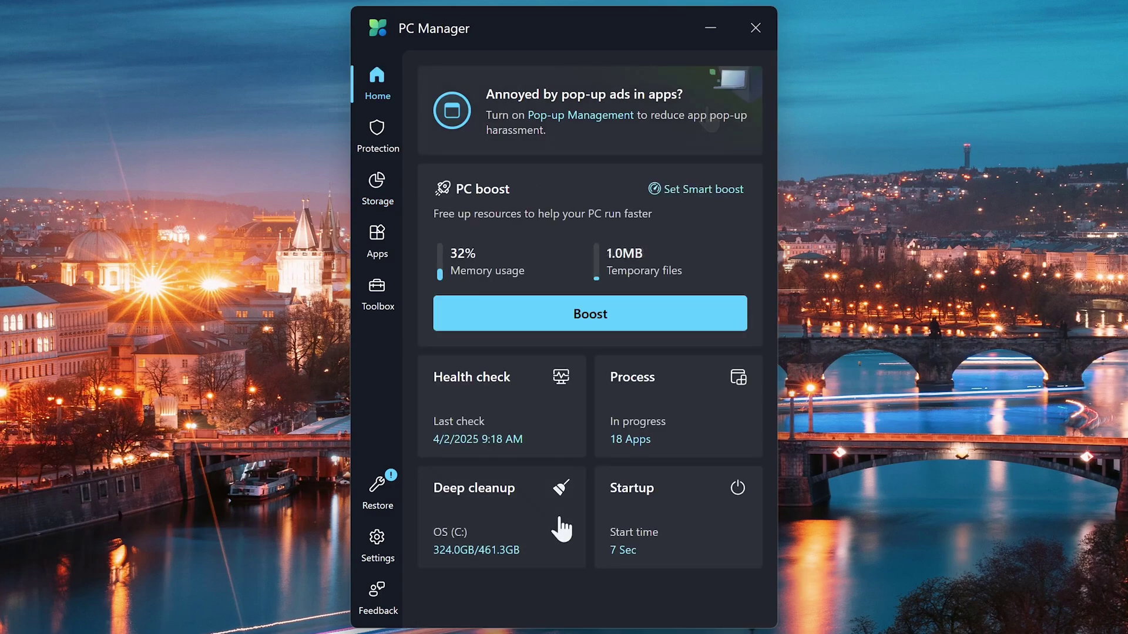
Turn off Steam, Epson Event Manager and Acrobat Collaboration Synchronizer in the startup apps list.
click(672, 541)
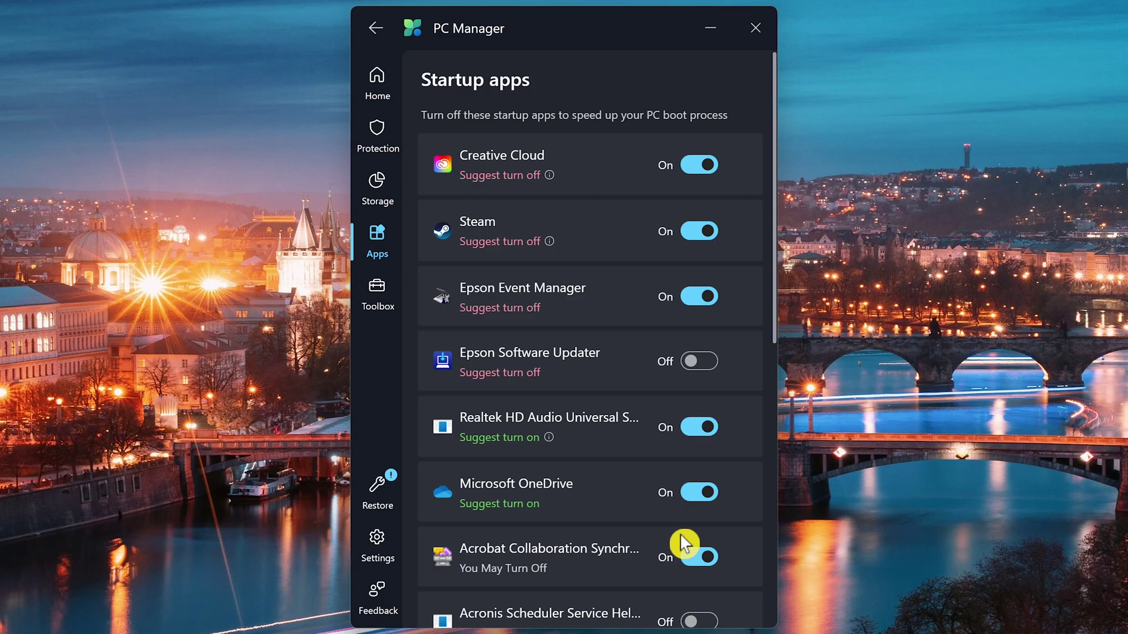
click(698, 235)
click(699, 299)
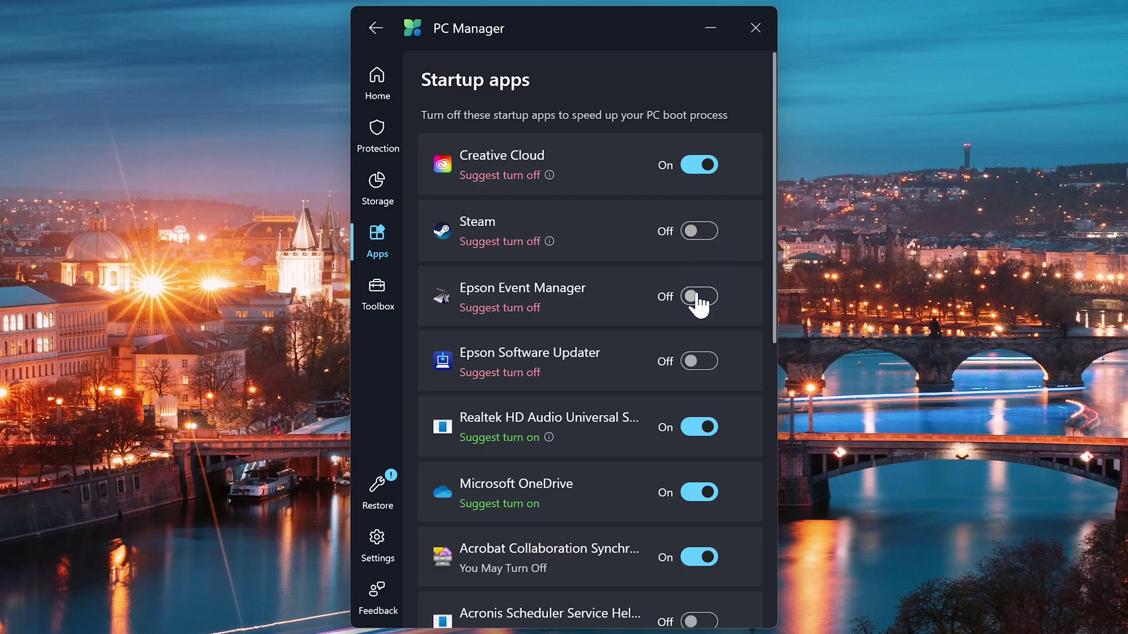
click(699, 559)
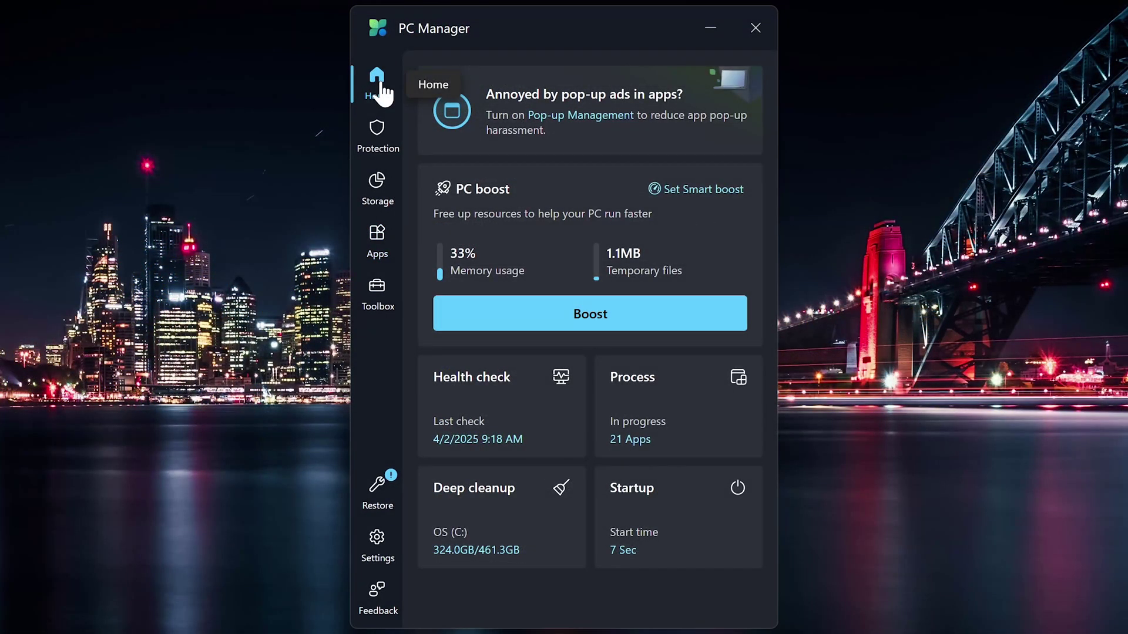
Go to Protection and look through the System protection cards.
click(378, 141)
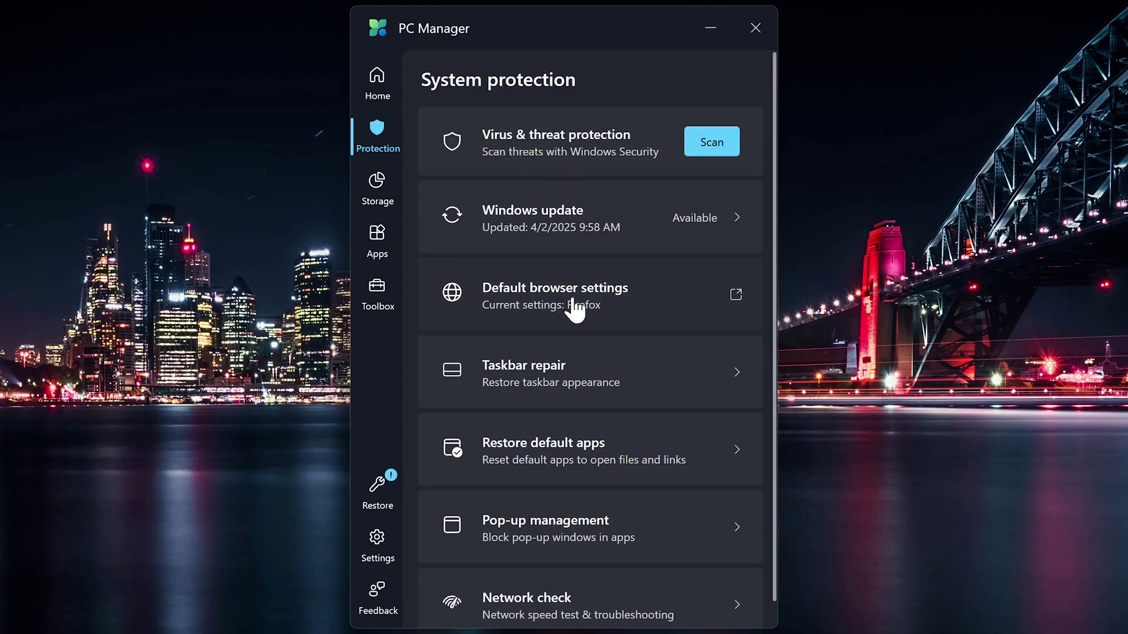
scroll(576, 464, down, 1)
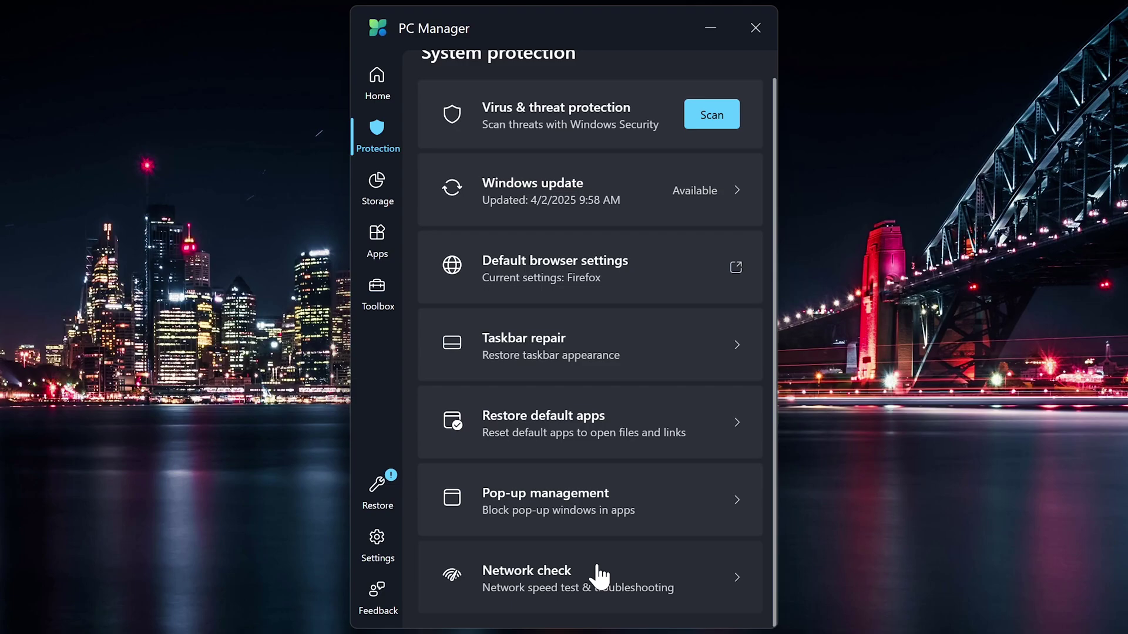
scroll(599, 575, up, 1)
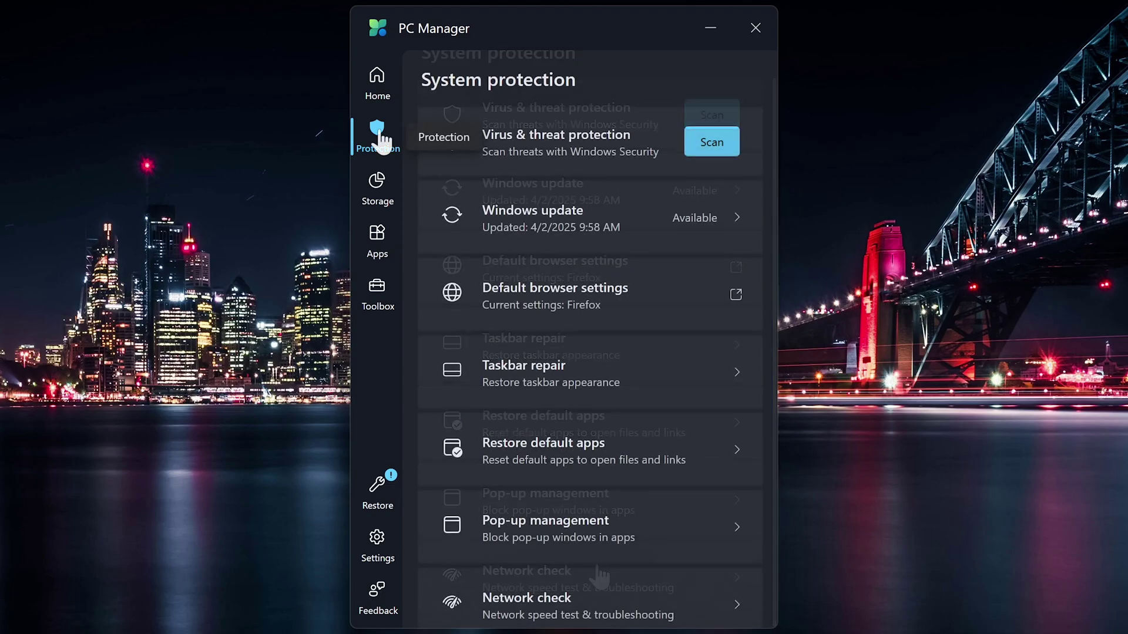
Go to Storage and keep C:\ as the drive scanned for large files.
click(380, 194)
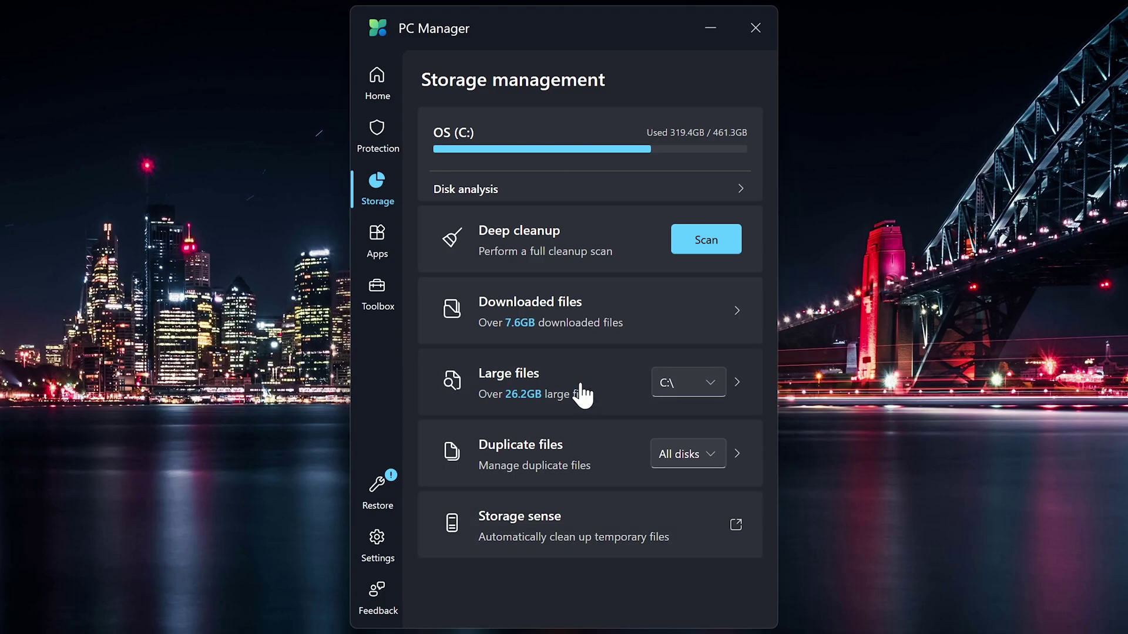
click(708, 385)
click(690, 455)
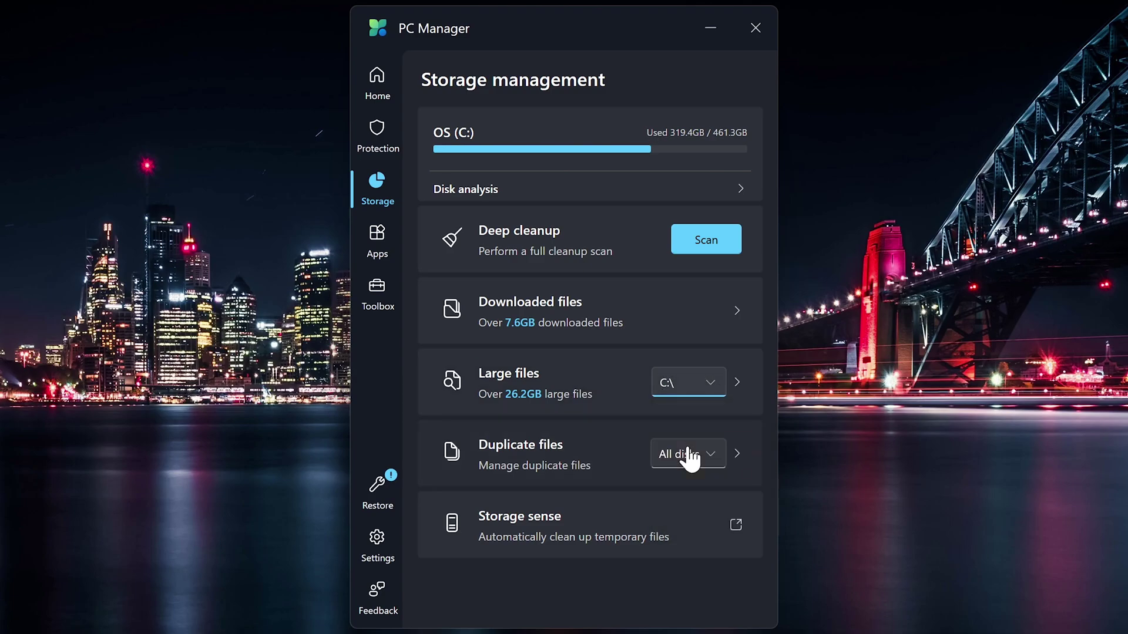
Find the 2.5GB DaVinci_Resolve_17.4.4_Windows.exe among the C drive's large files and delete it permanently.
click(739, 383)
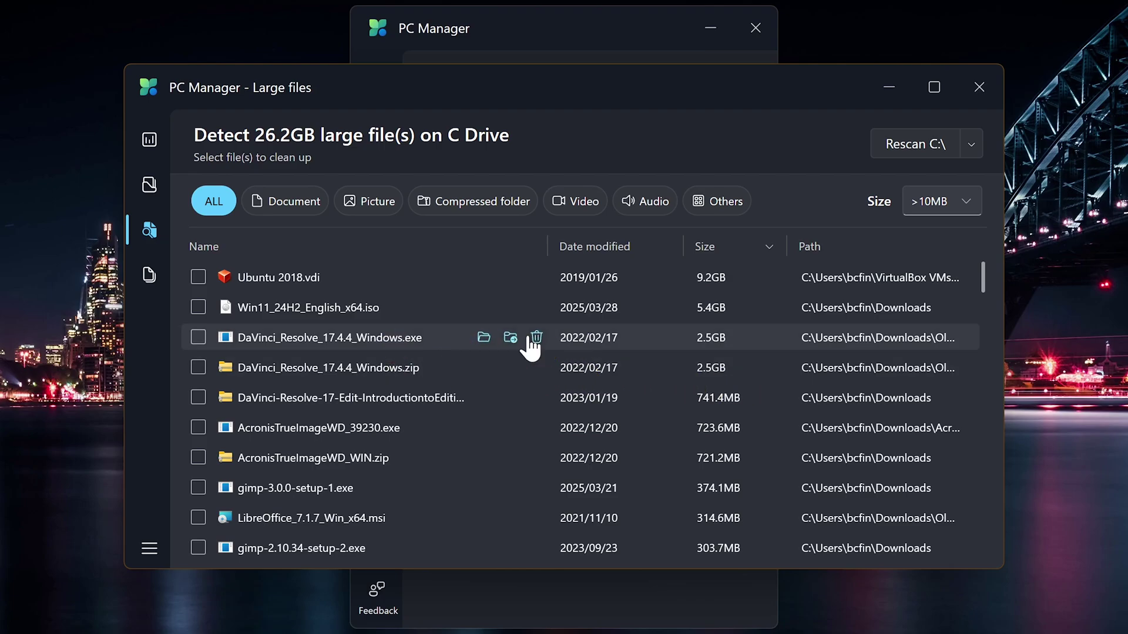
click(536, 338)
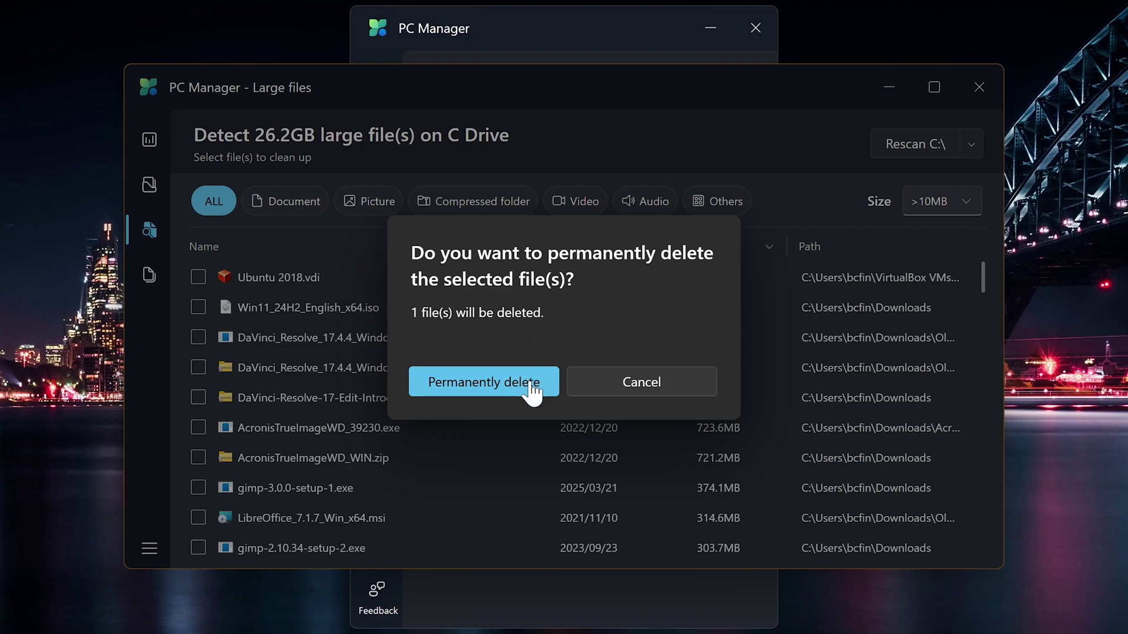
click(532, 387)
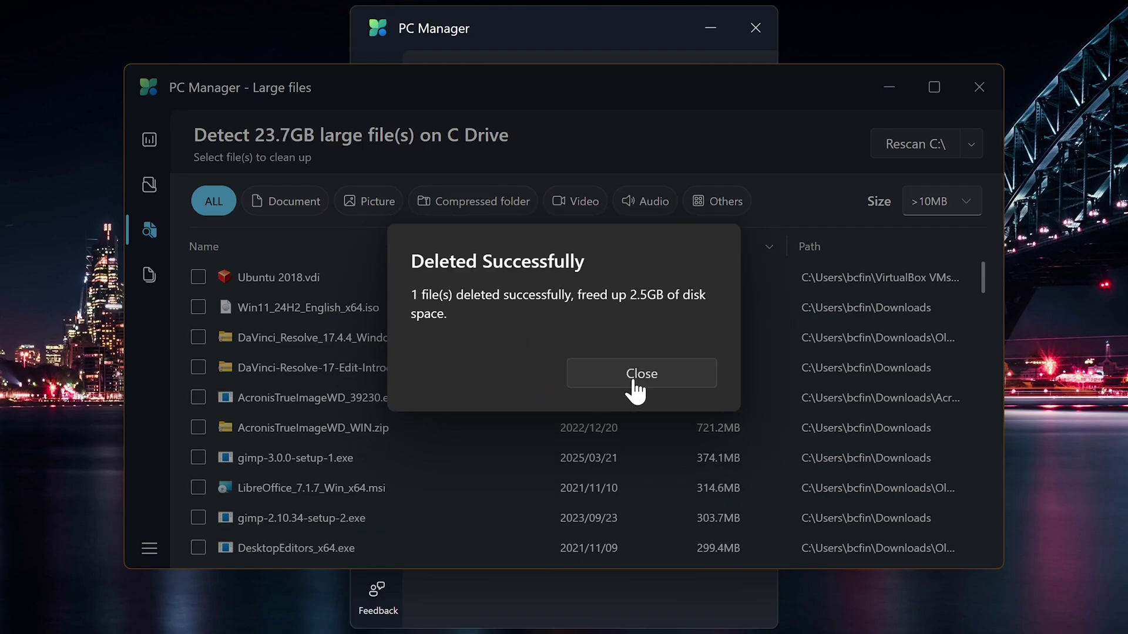
click(636, 387)
click(980, 87)
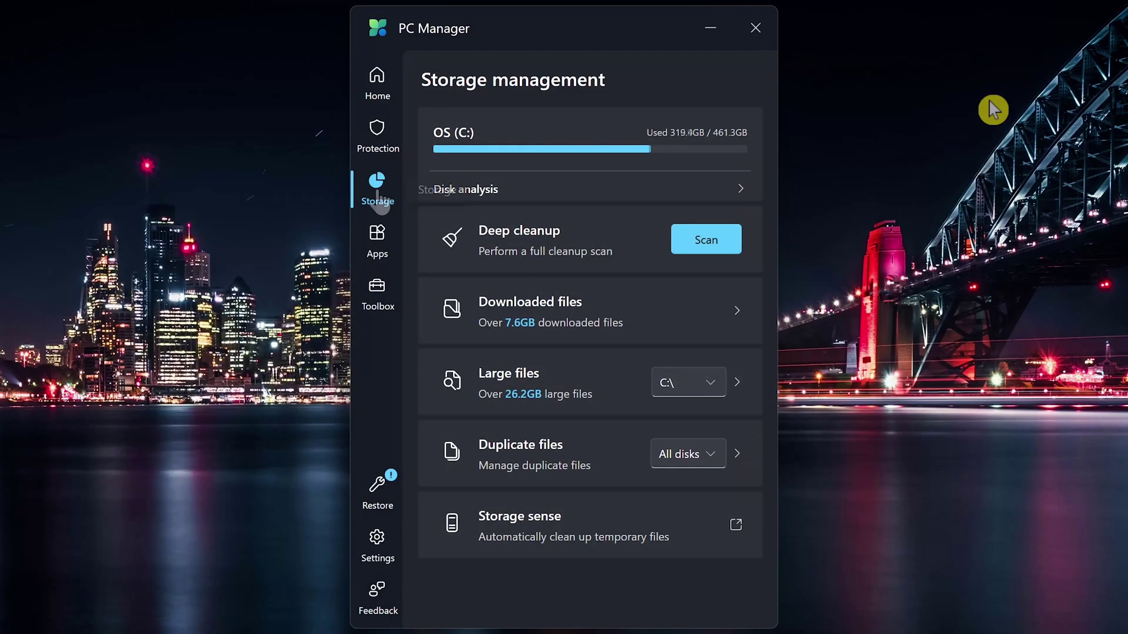
Go to the Apps page to see the 21 running processes and startup impact.
click(375, 252)
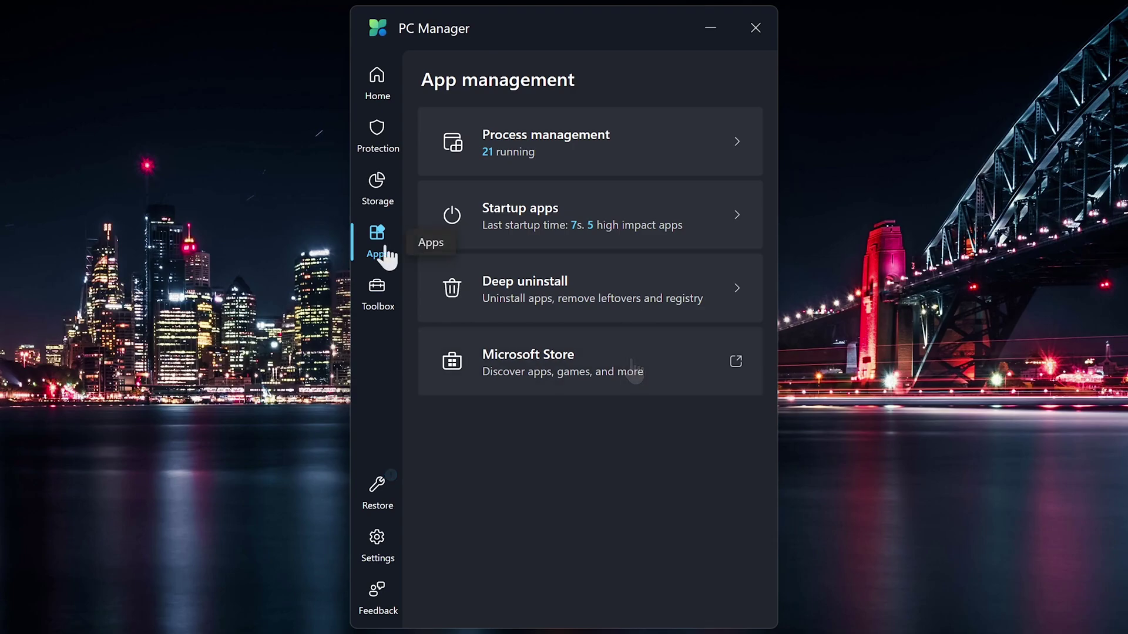
Browse the Toolbox, then view the Restore page's changed Edge start page and Bing search settings.
click(382, 303)
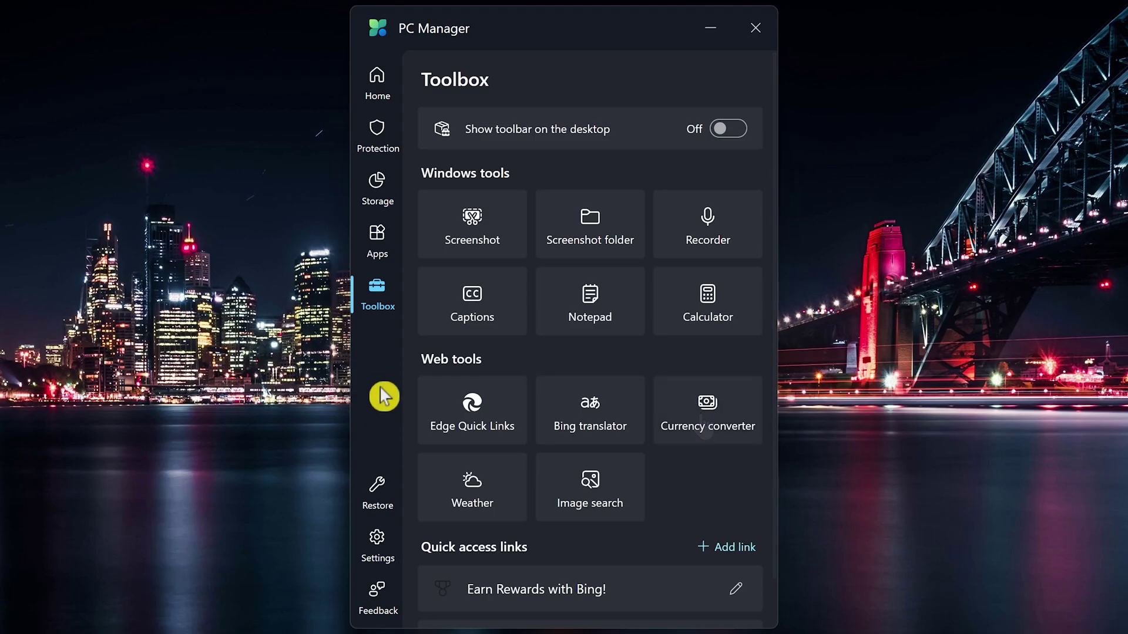
click(372, 506)
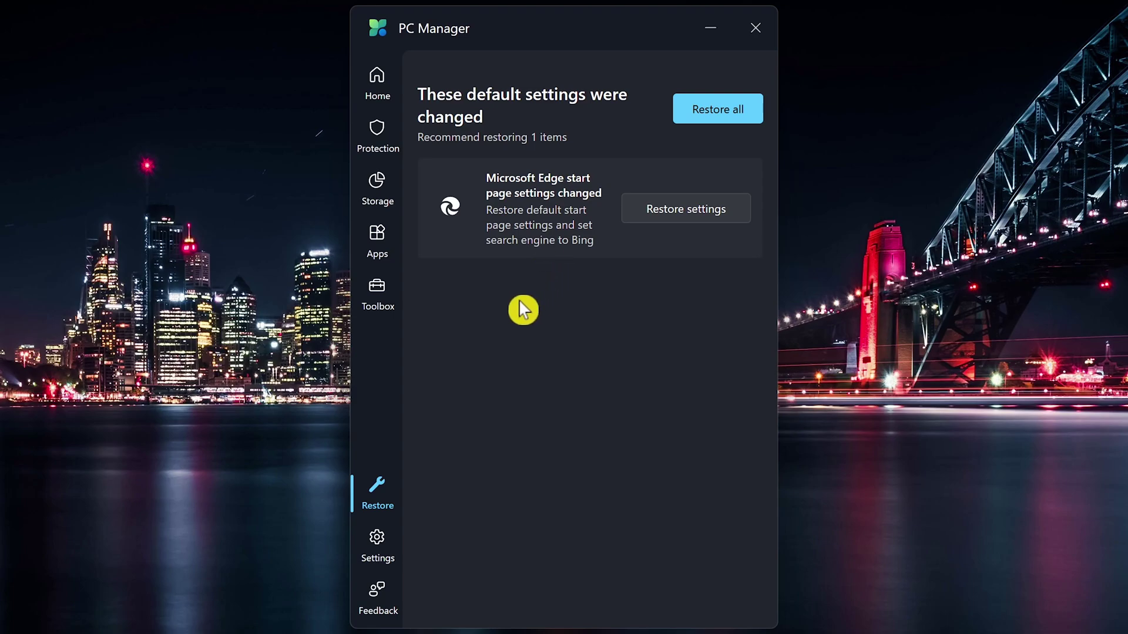
Keep the Settings page's Appearance on System and scroll down to About PC Manager (version 3.16.2.0).
click(381, 549)
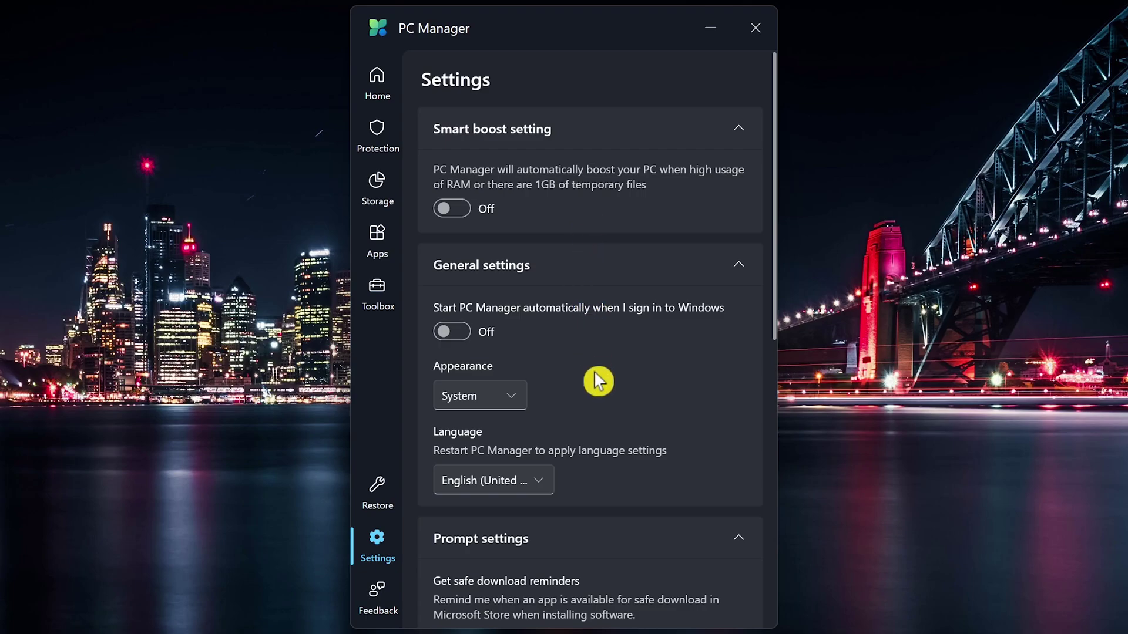
click(510, 406)
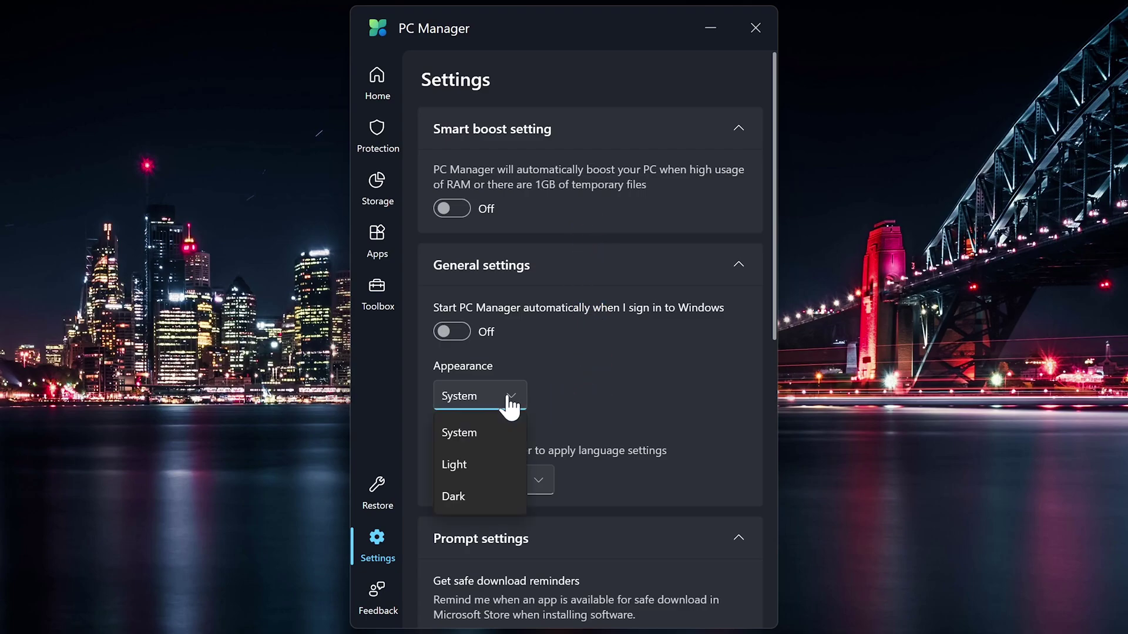
click(488, 447)
scroll(548, 458, down, 8)
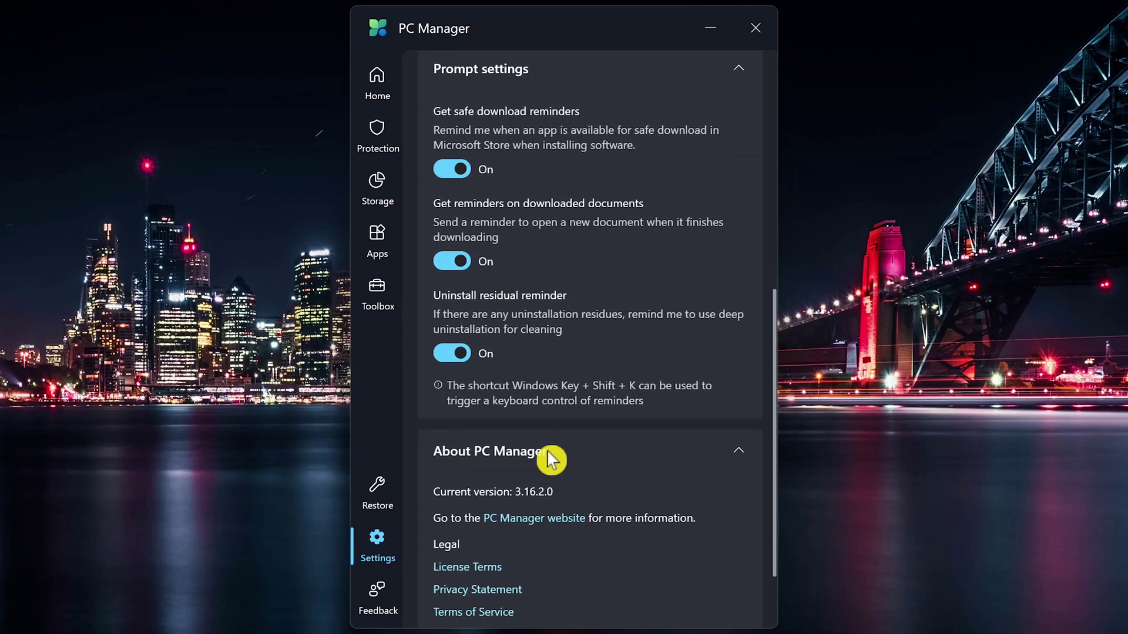